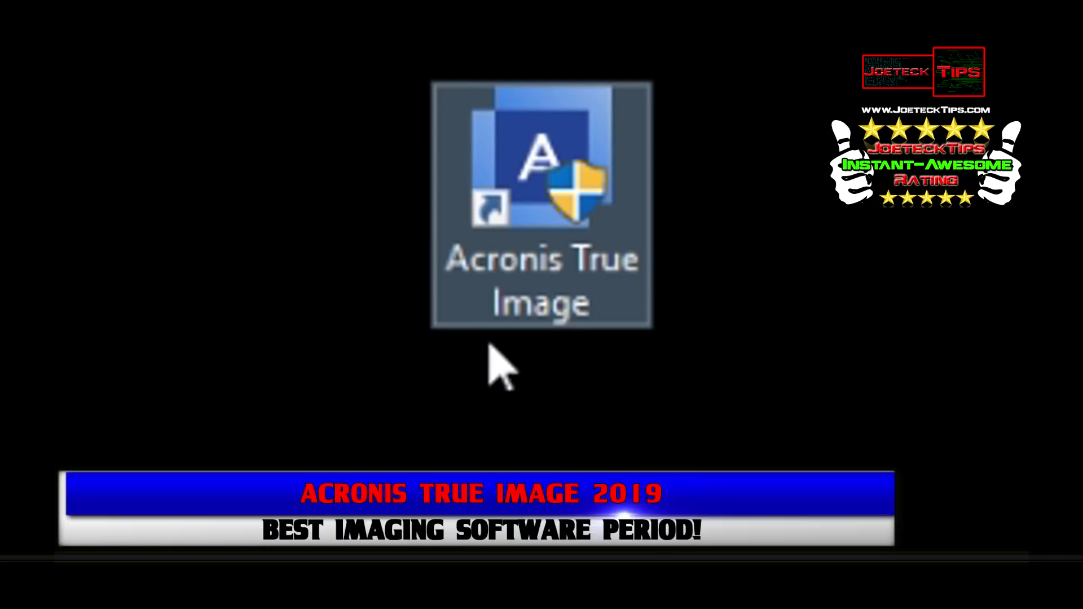
- Launch Acronis True Image and show the Backup page listing existing backups
double_click(510, 157)
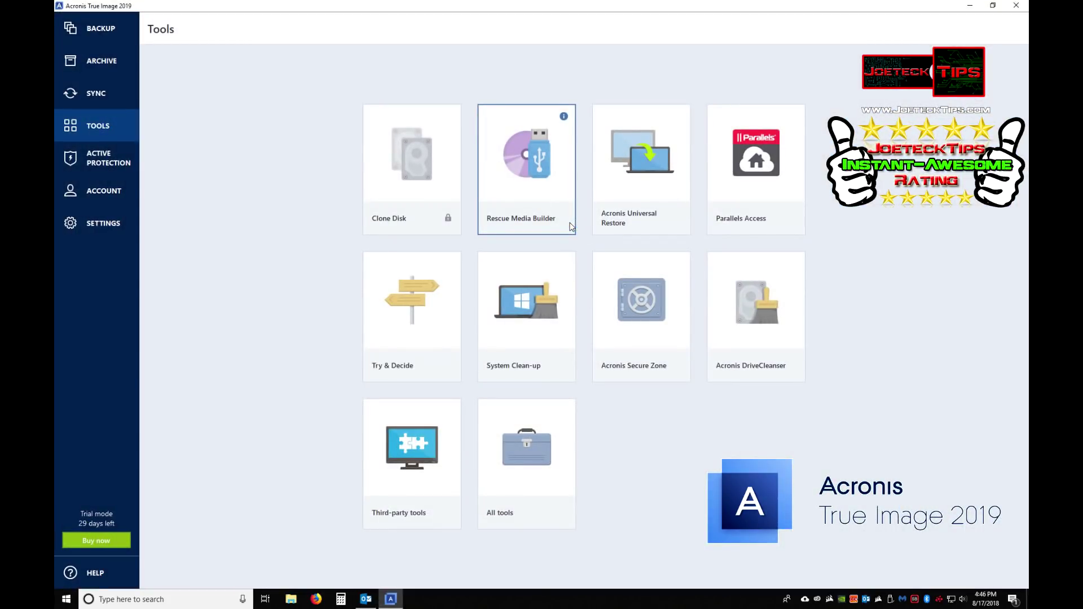
left_click(101, 28)
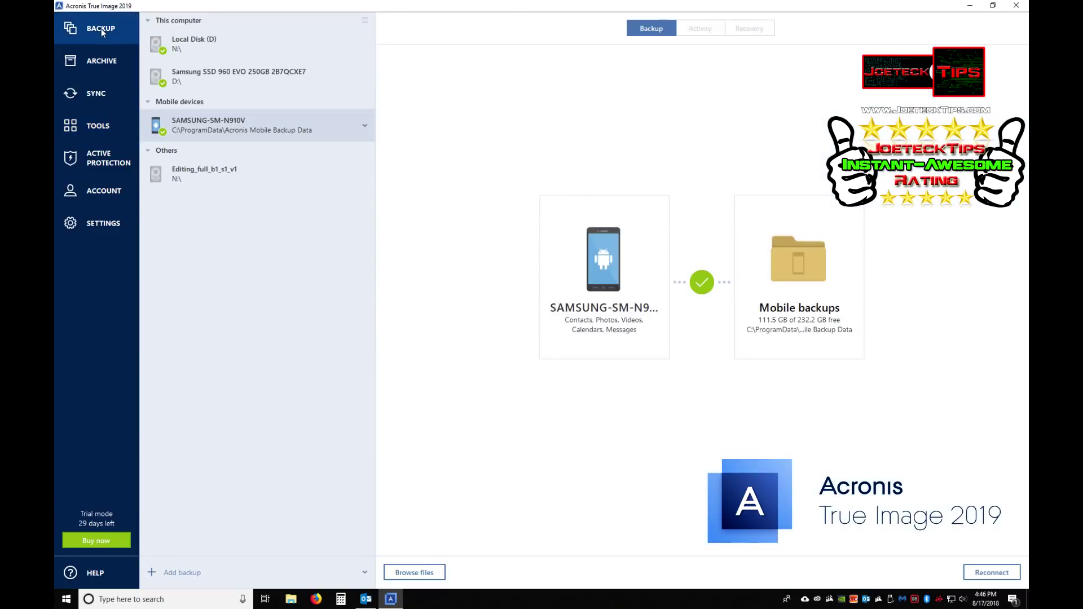
- Review the Samsung SSD 960 backup's details, then the Local Disk (D) backup going to N:\
left_click(218, 74)
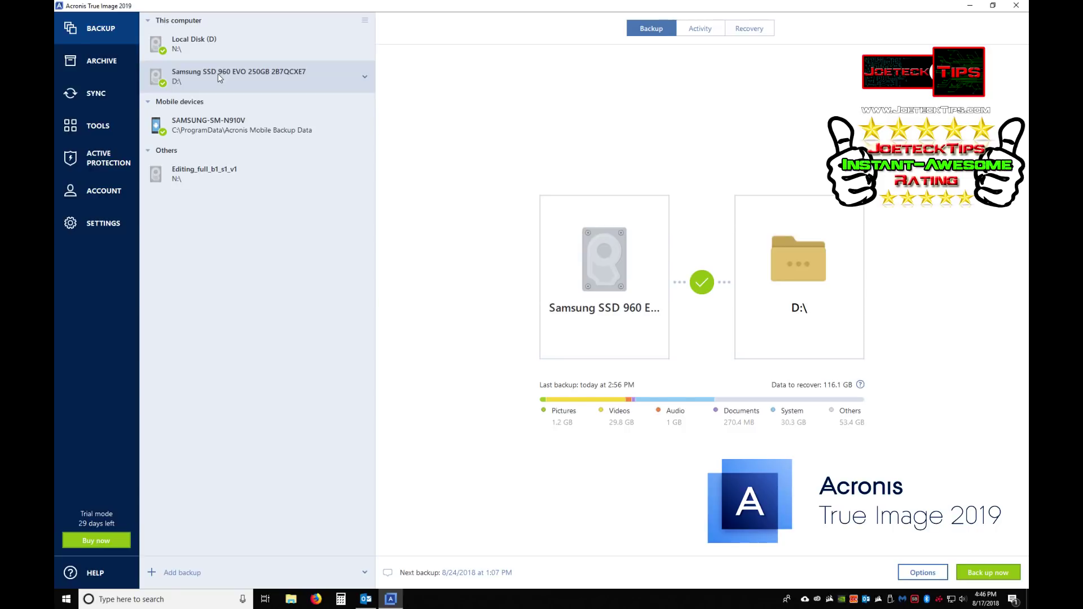
mouse_move(800, 271)
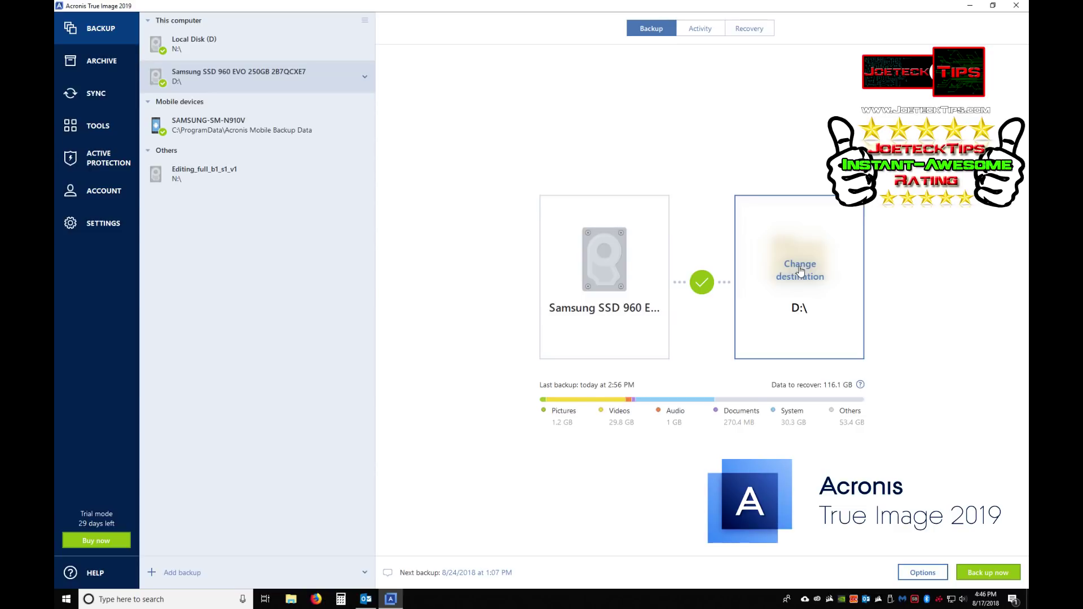
left_click(211, 45)
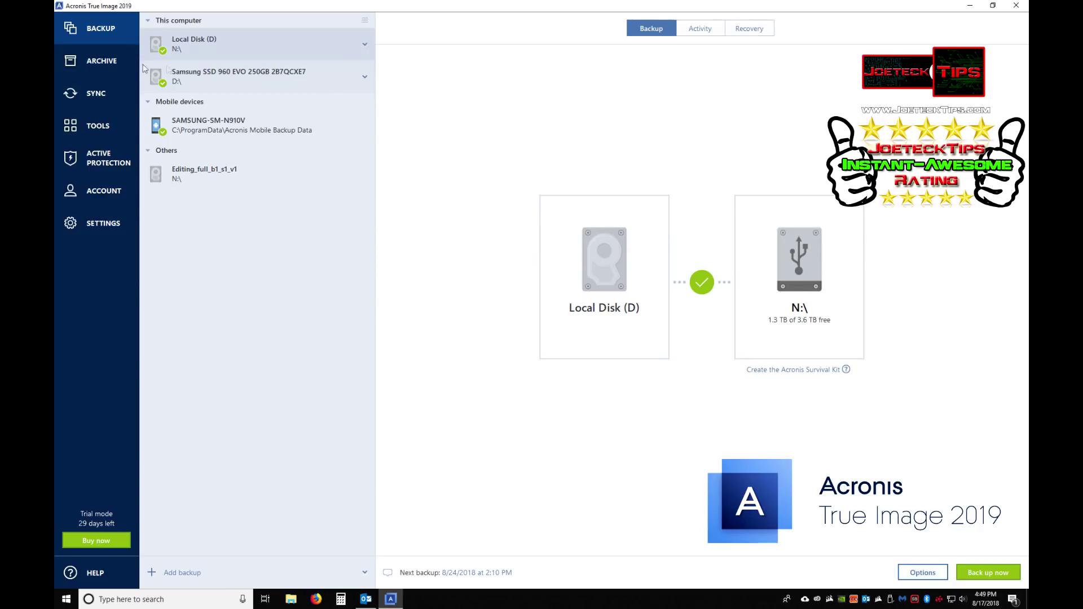
mouse_move(604, 269)
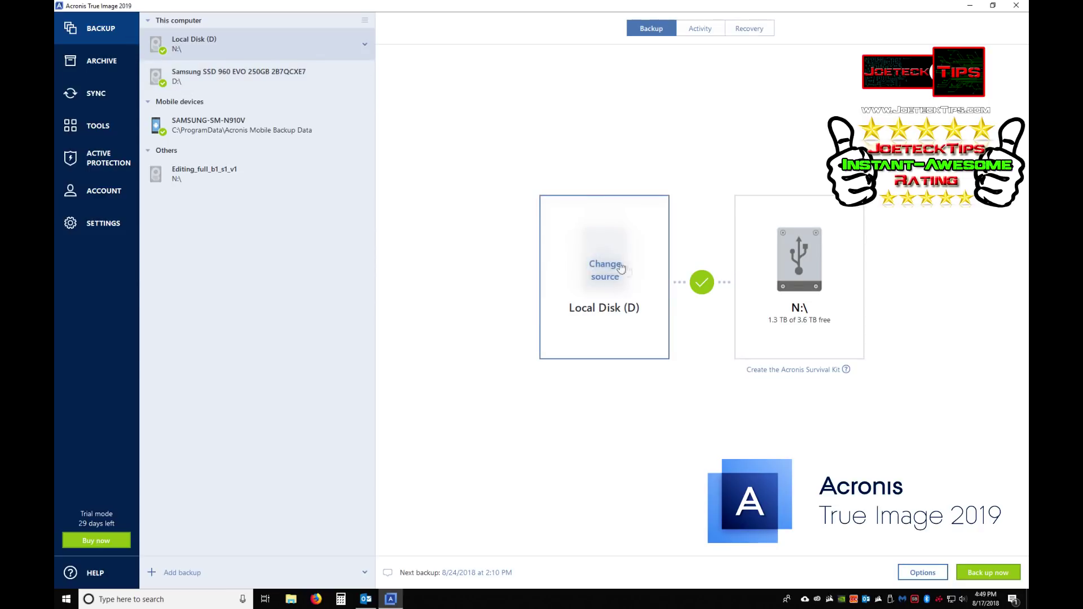
- Change the backup source to exclude the Samsung SSD 850 EVO, keeping only Local Disk (C:)
left_click(605, 276)
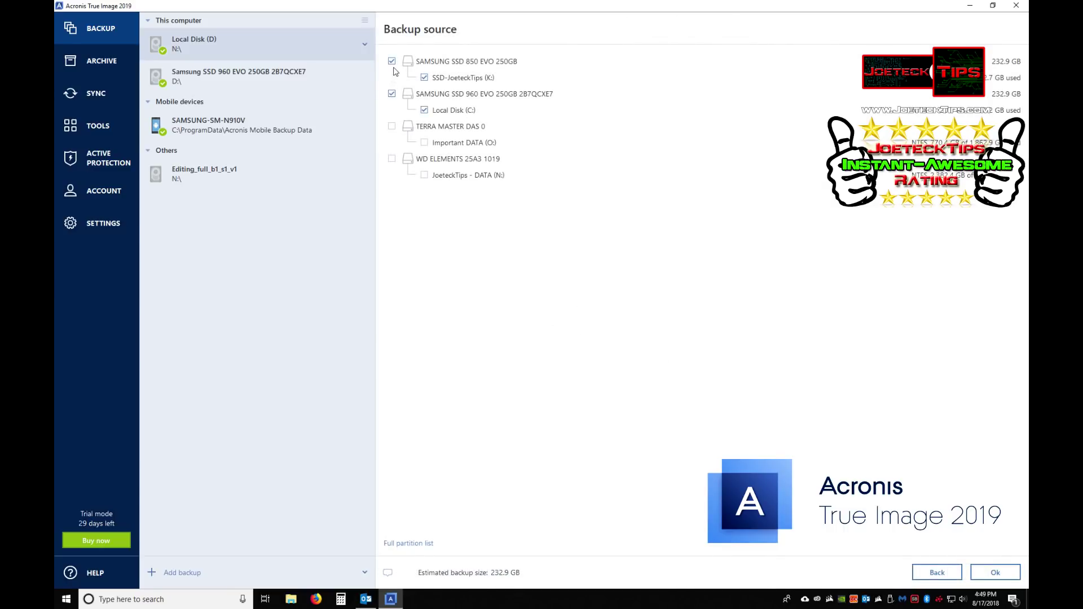
left_click(392, 62)
left_click(994, 573)
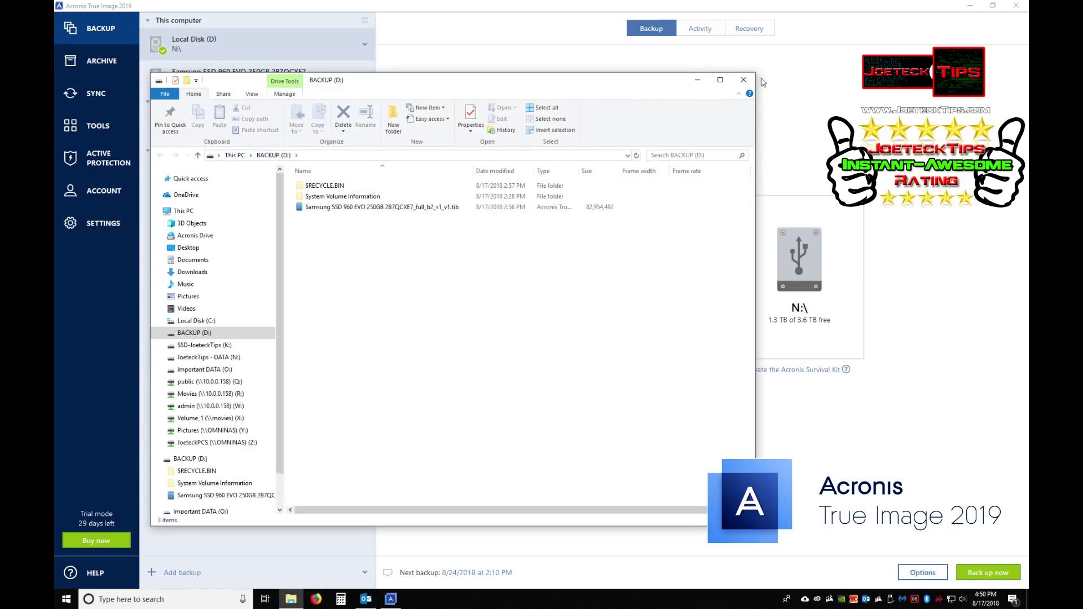
- Close the BACKUP (D:) Explorer window and bring up the backup's destination chooser
left_click(743, 80)
left_click(805, 285)
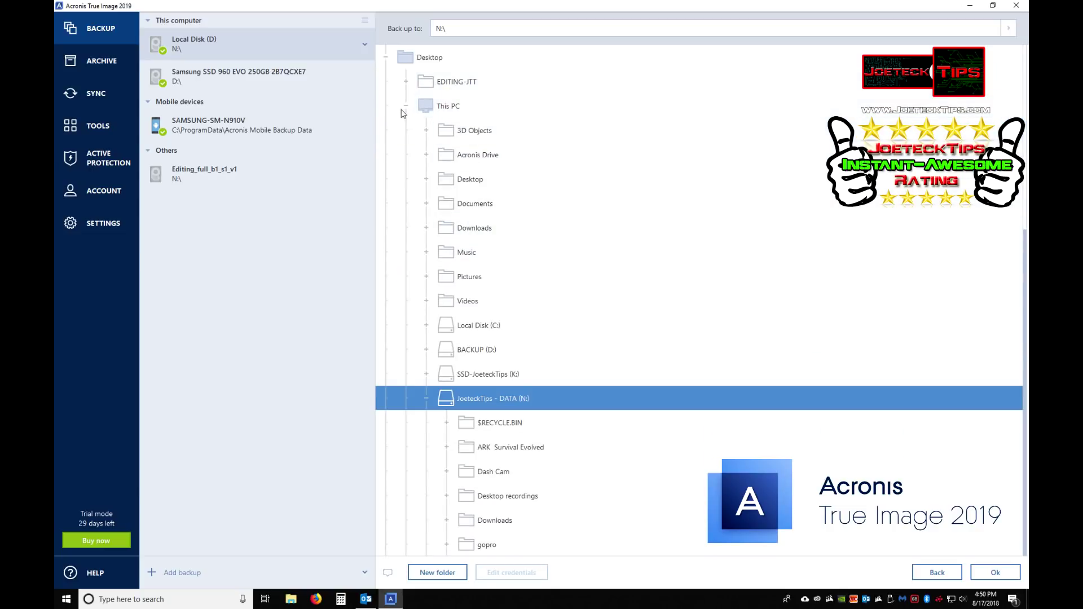
- Set the backup destination to the BACKUP (D:) drive under This PC, confirming D:\
left_click(470, 349)
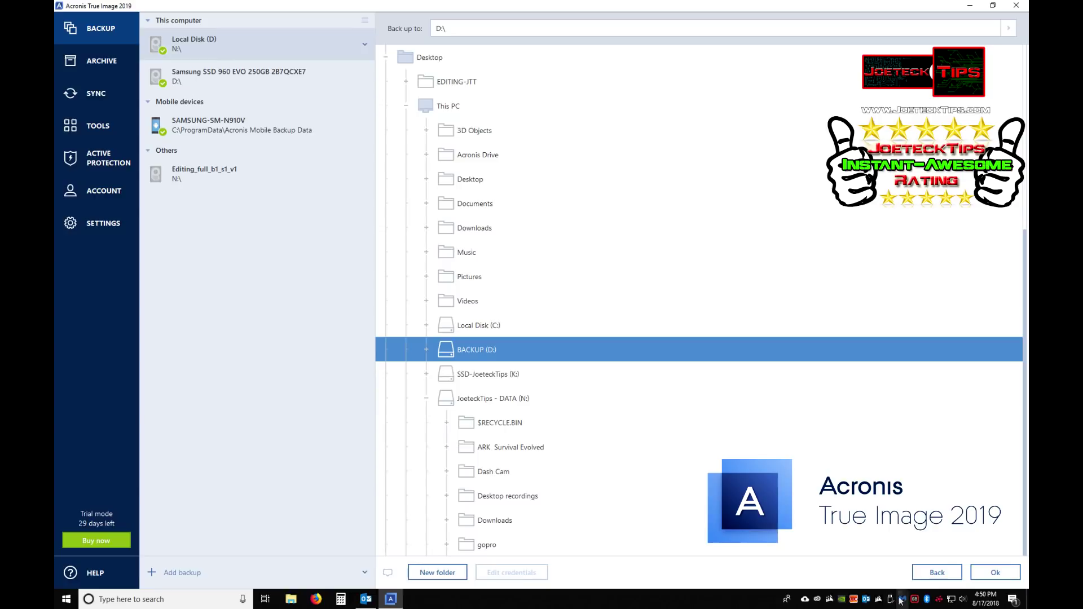
left_click(995, 573)
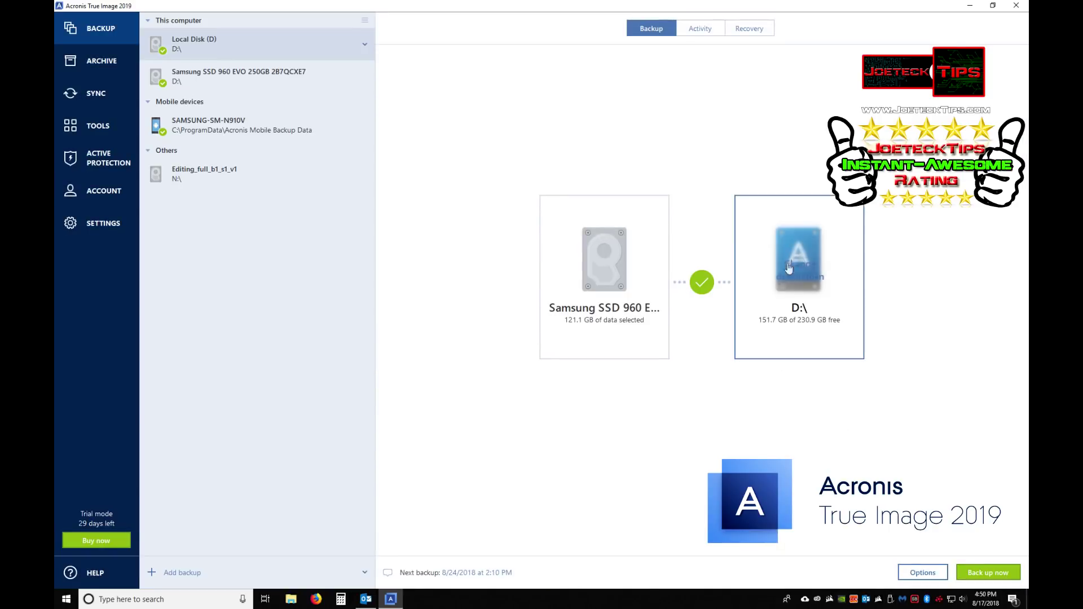
mouse_move(799, 277)
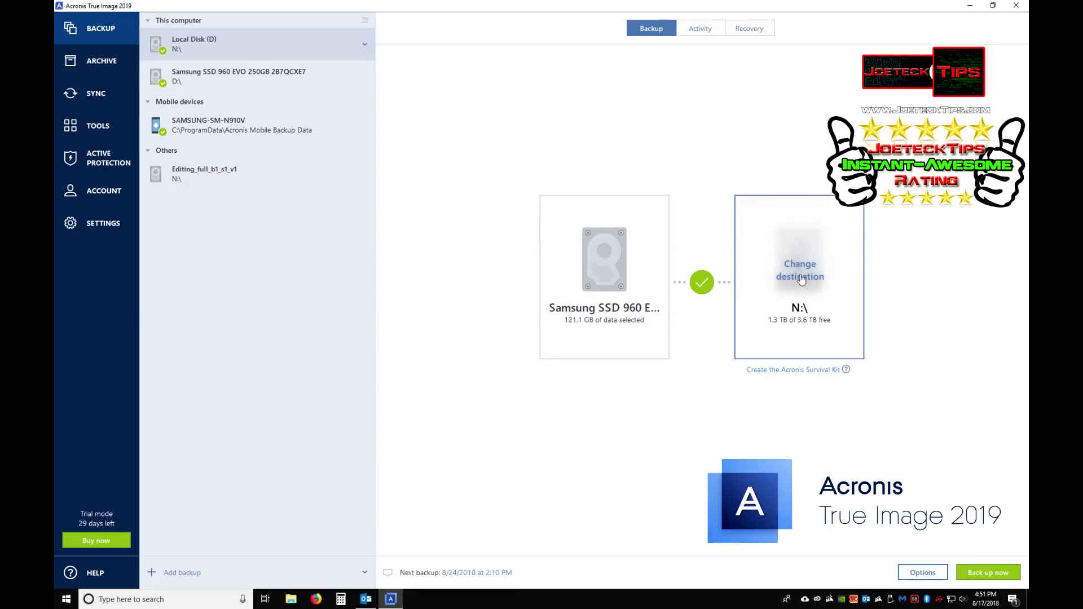
left_click(799, 272)
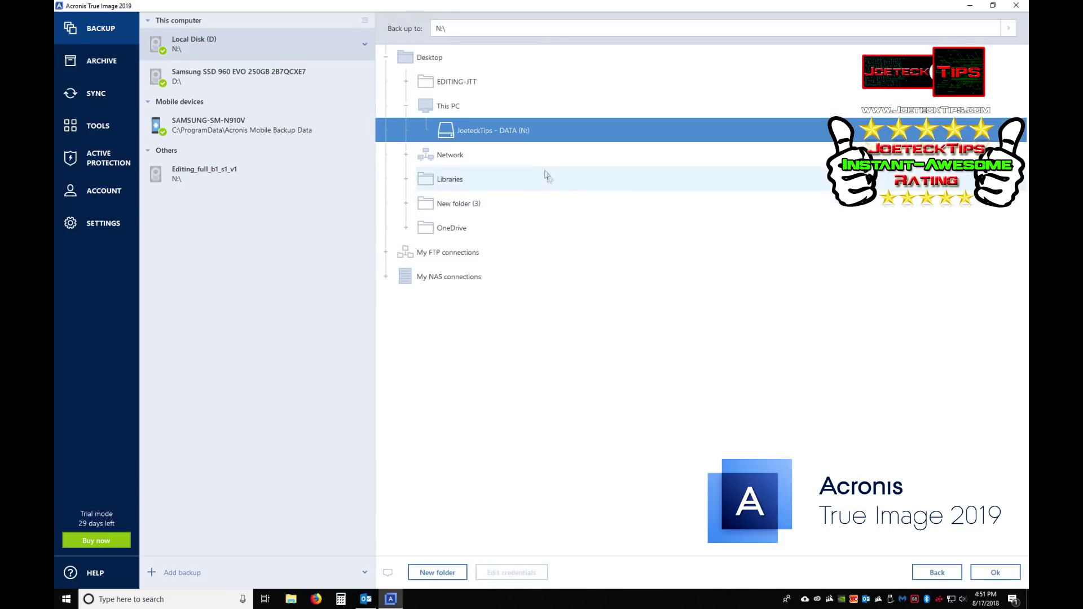
left_click(441, 113)
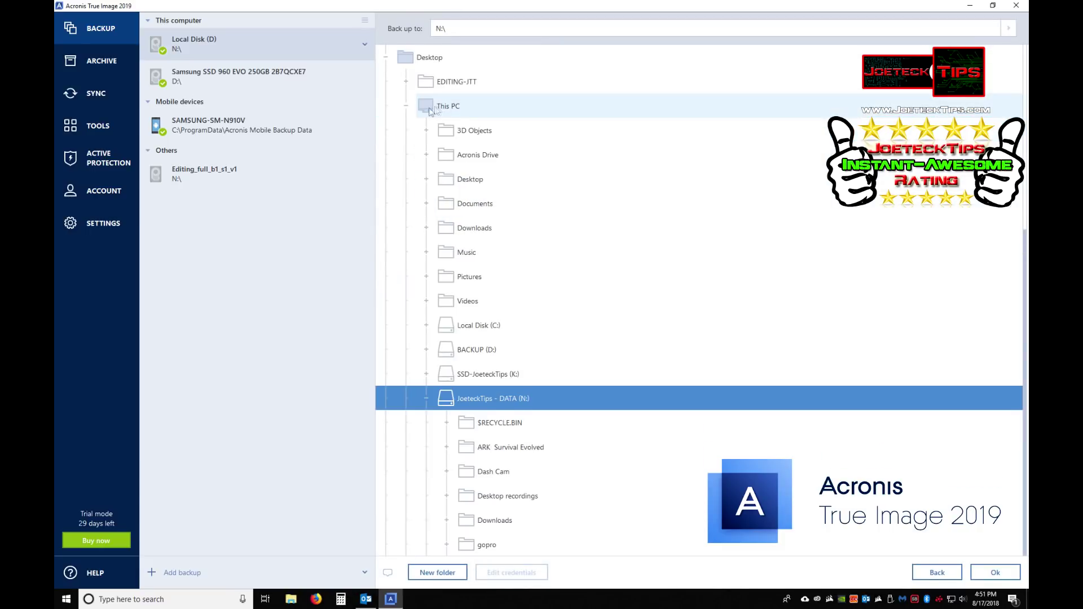
left_click(478, 349)
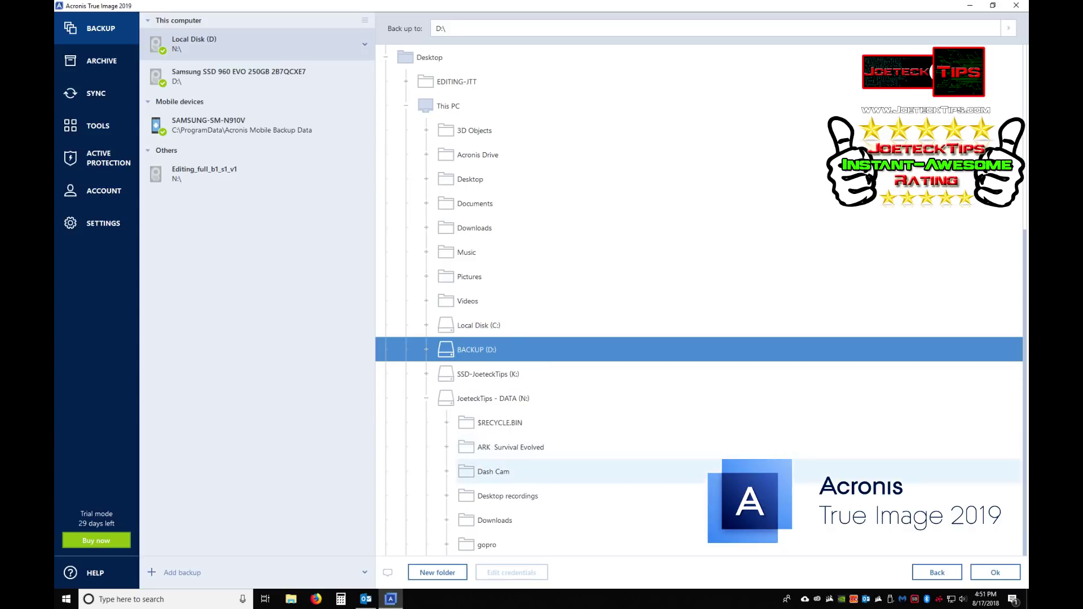
left_click(995, 573)
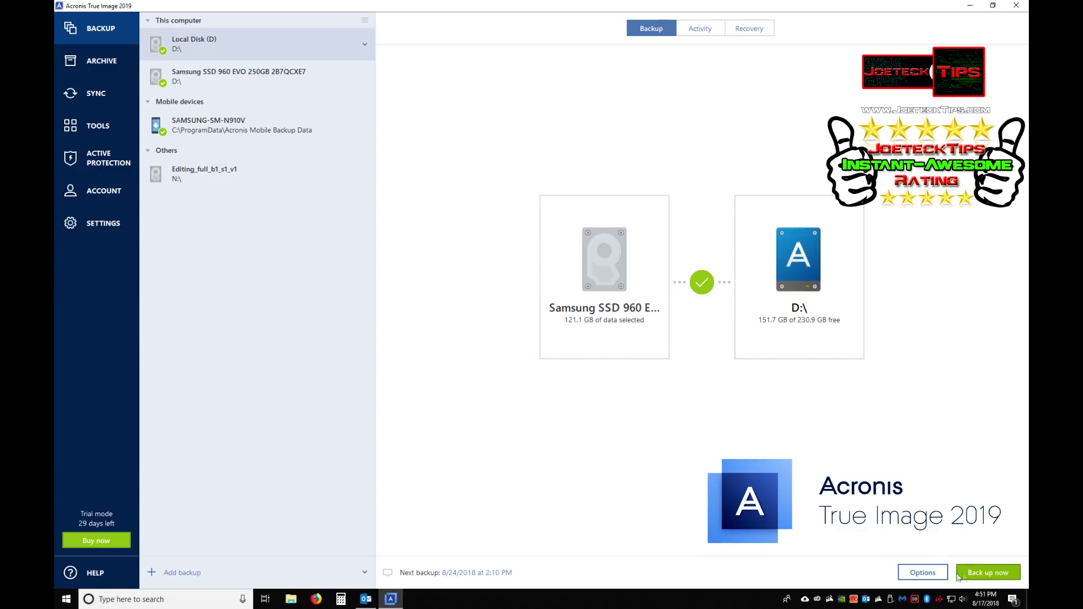
- Review the backup's weekly schedule in Options and cancel without changes
left_click(923, 573)
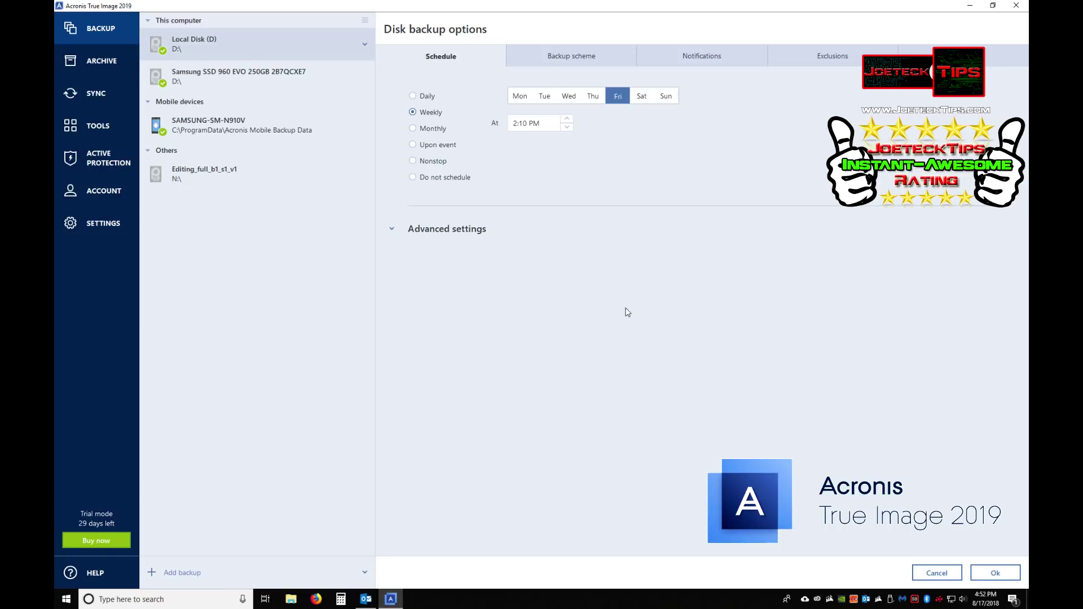
left_click(949, 575)
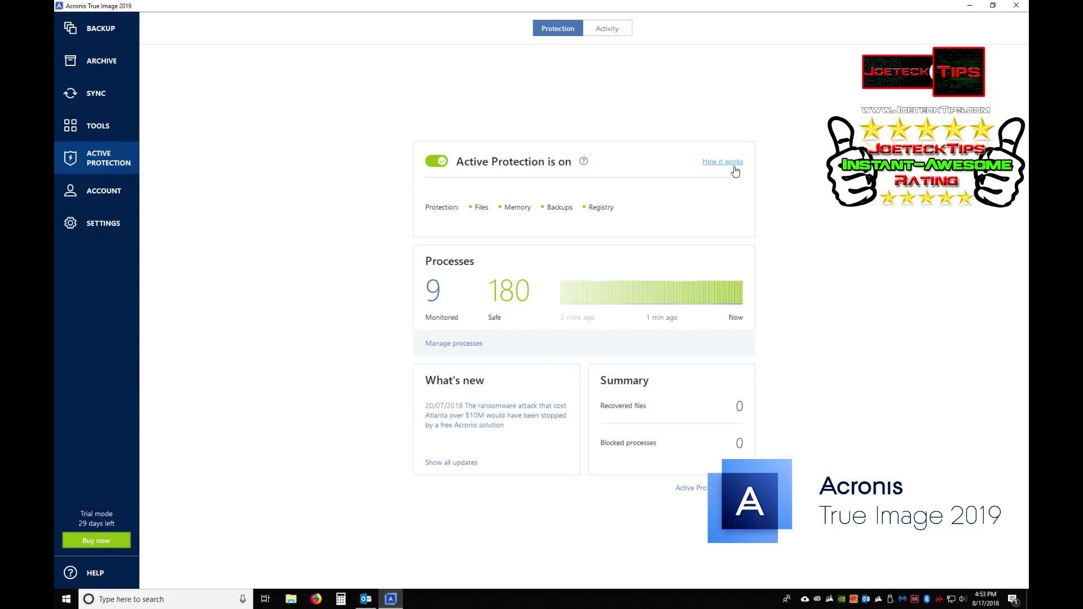
- Read the How it works explanation of Active Protection, then return to the Tools page
left_click(733, 168)
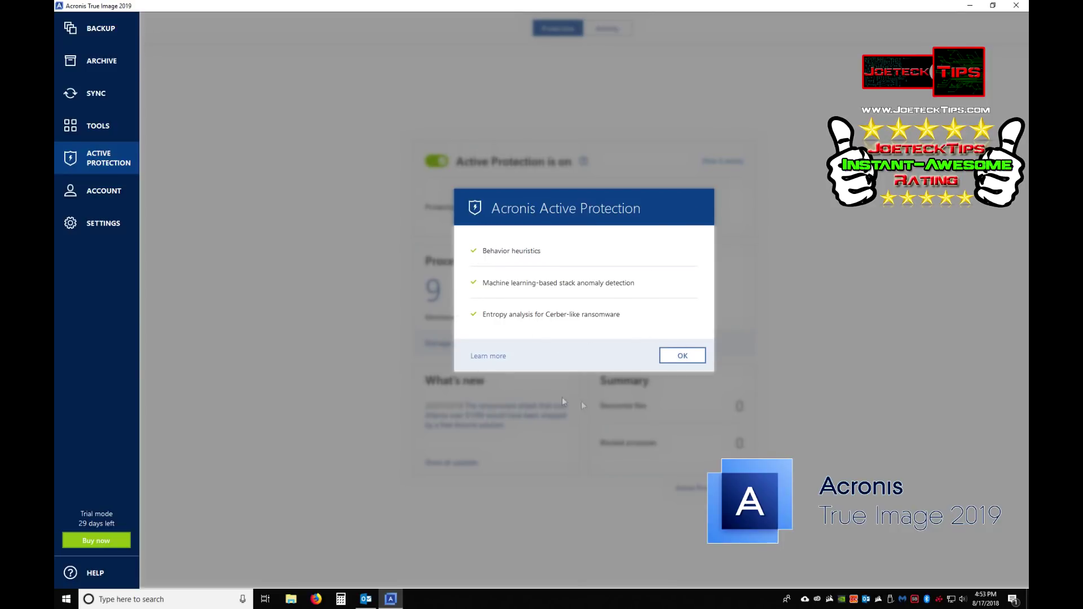
left_click(682, 359)
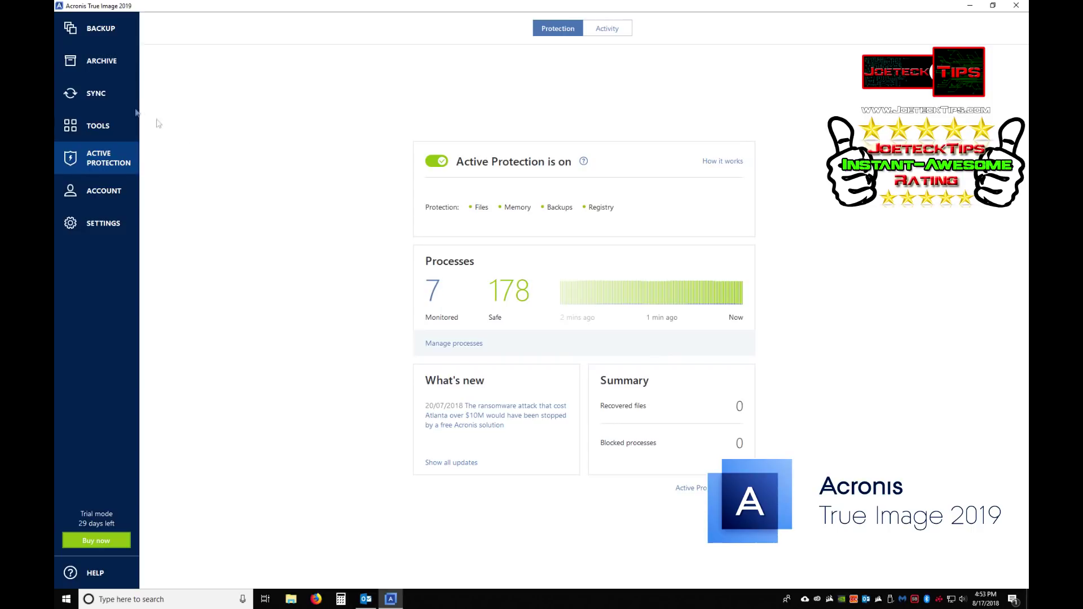
left_click(97, 126)
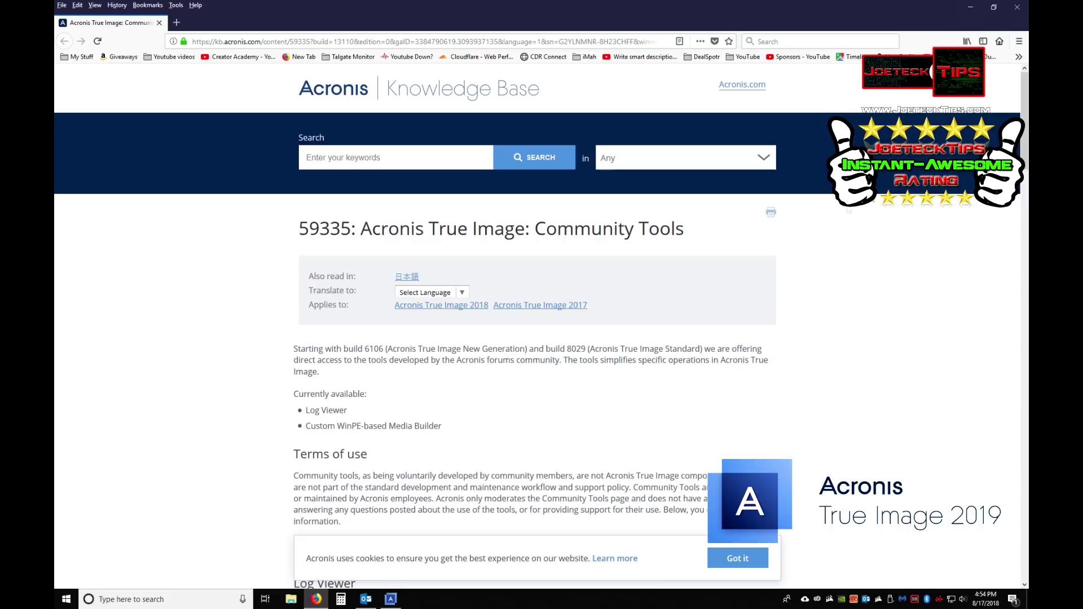
scroll(773, 377, "down", 3)
scroll(773, 378, "down", 2)
scroll(777, 378, "up", 4)
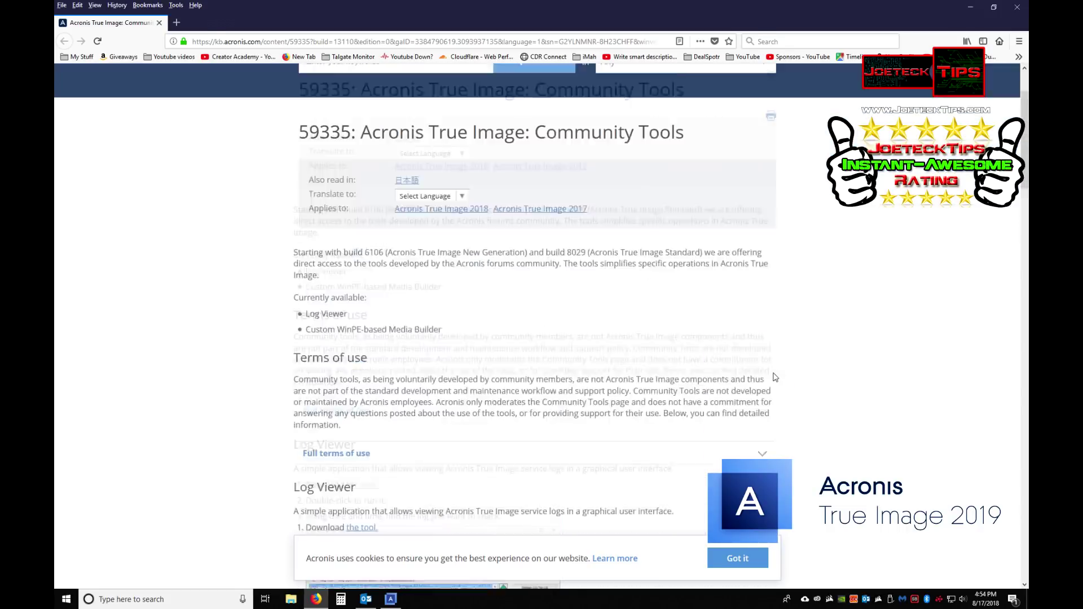
scroll(776, 377, "up", 2)
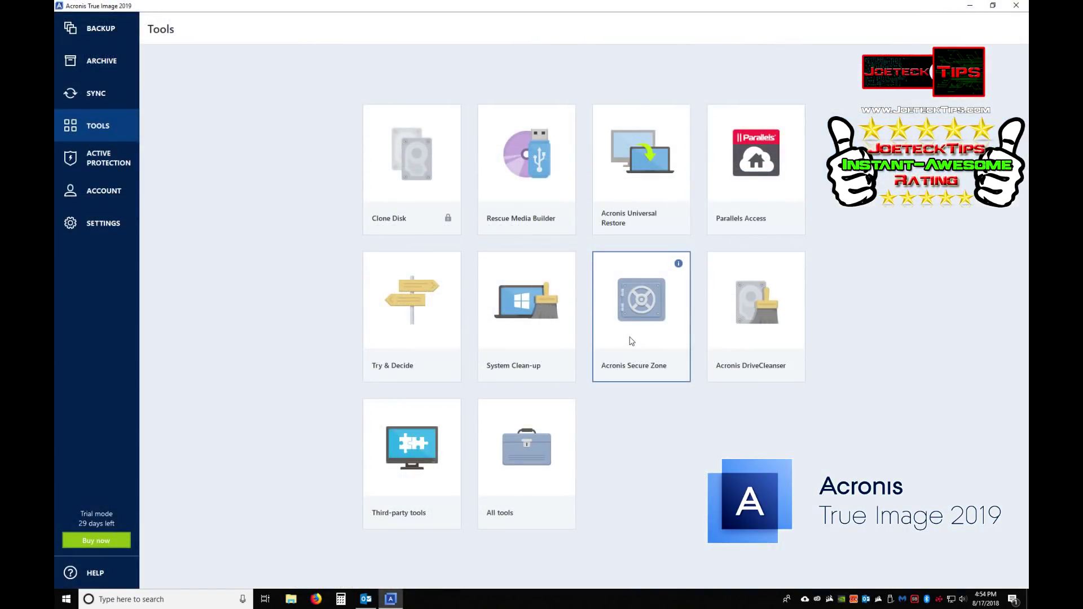